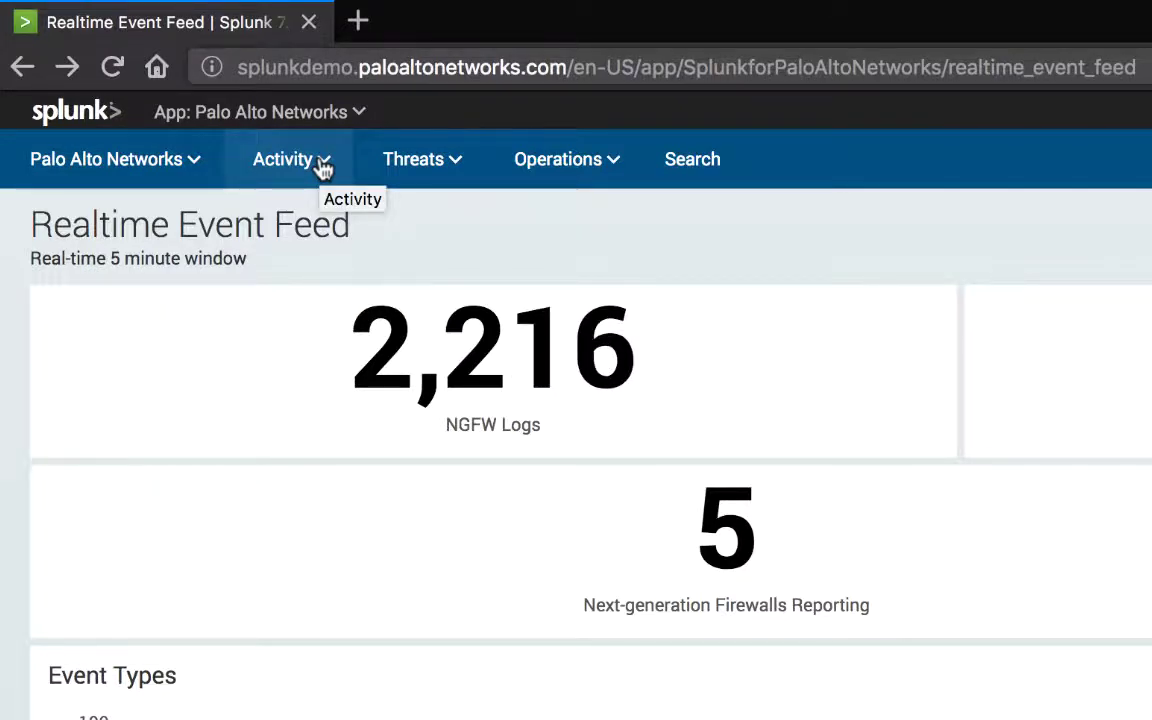
Step: Browse the lists of Activity, Threats and Operations dashboards in the app's nav bar
click(322, 170)
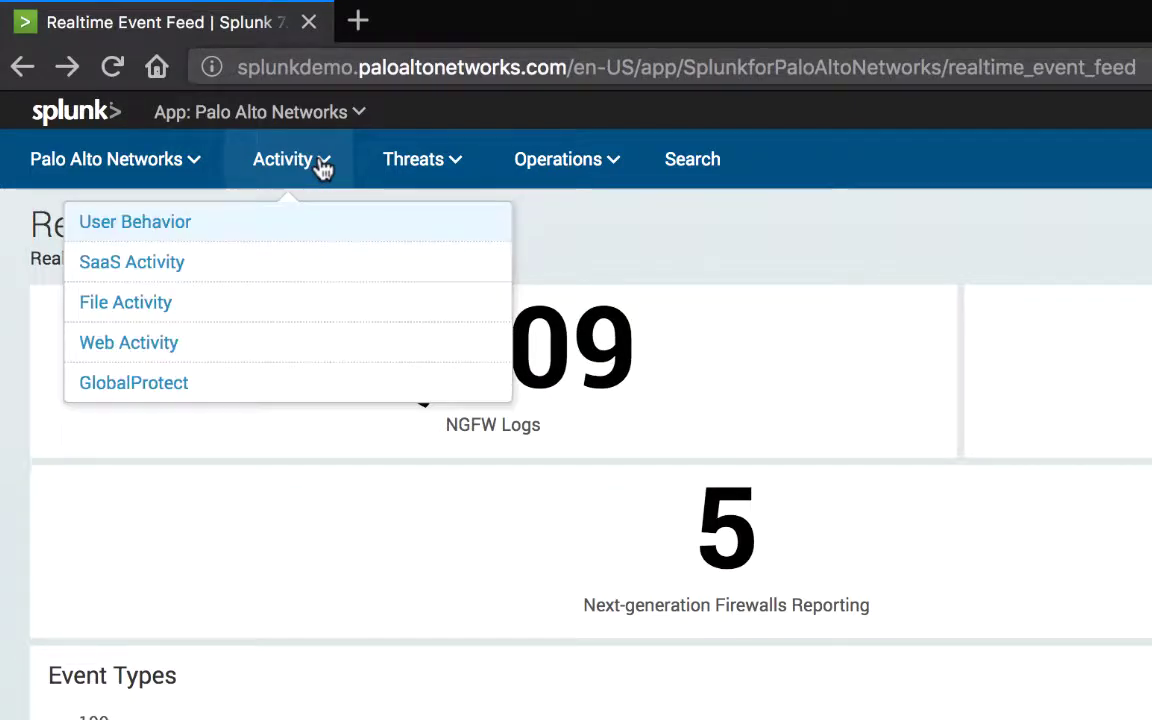
click(382, 168)
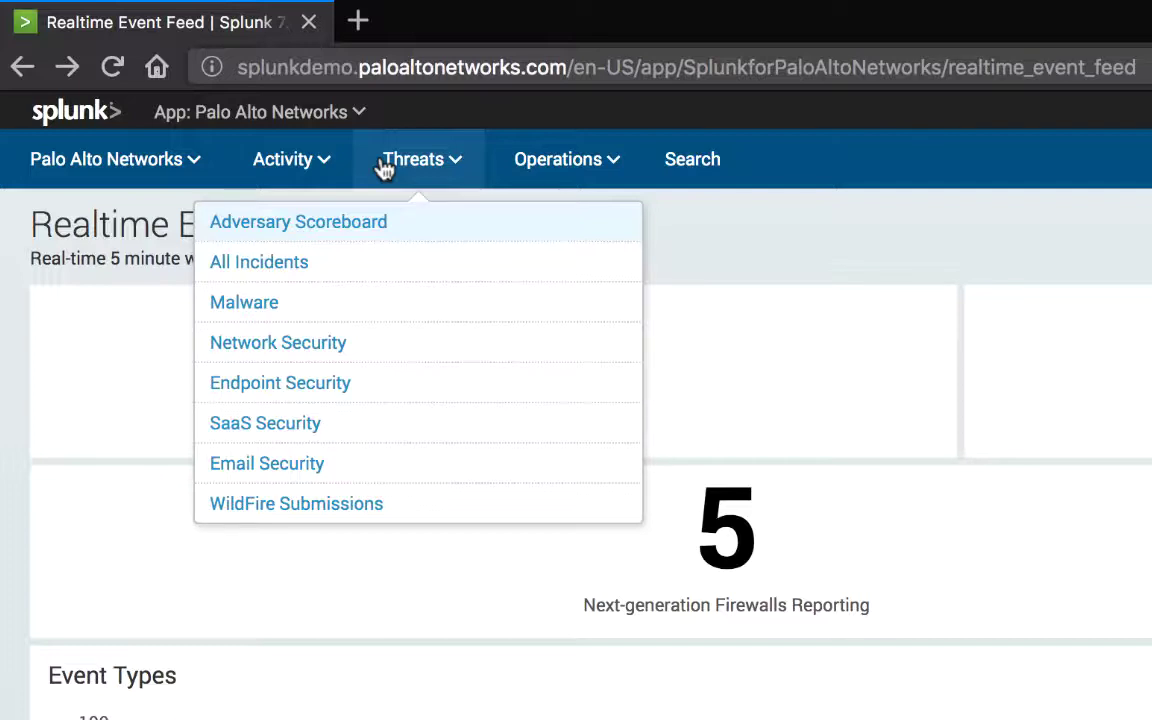
click(538, 162)
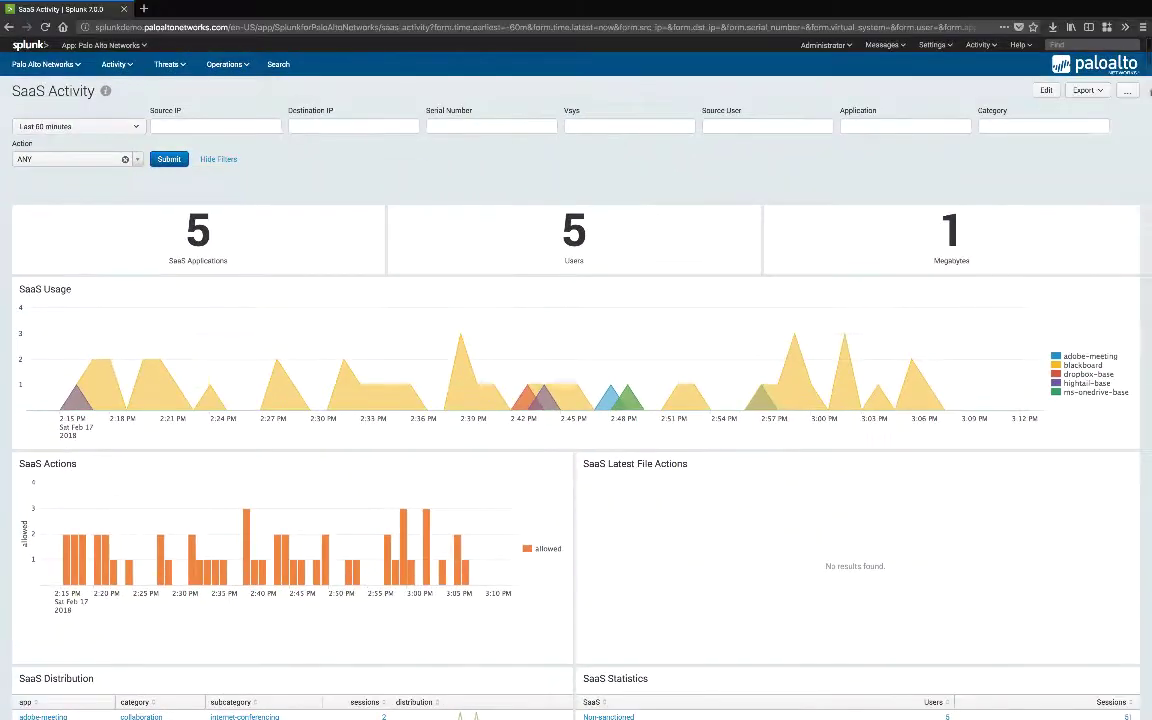
Step: Open the File Activity dashboard and scroll through its panels
click(45, 64)
click(100, 121)
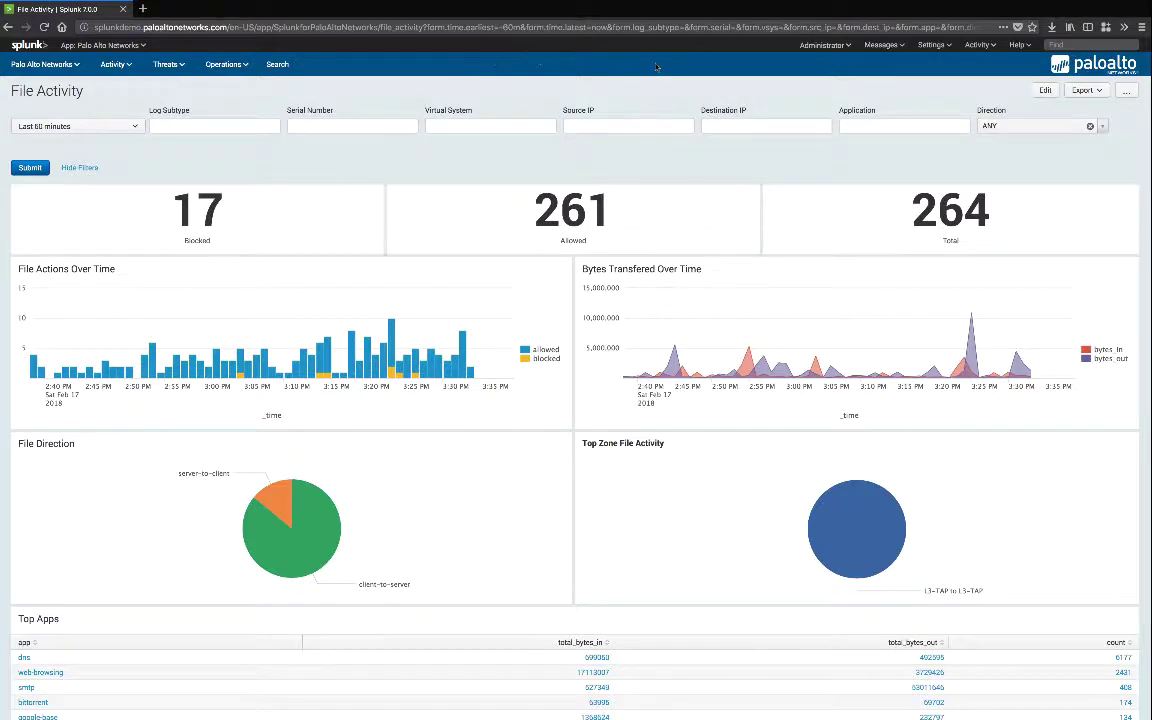
scroll(1149, 243, down, 3)
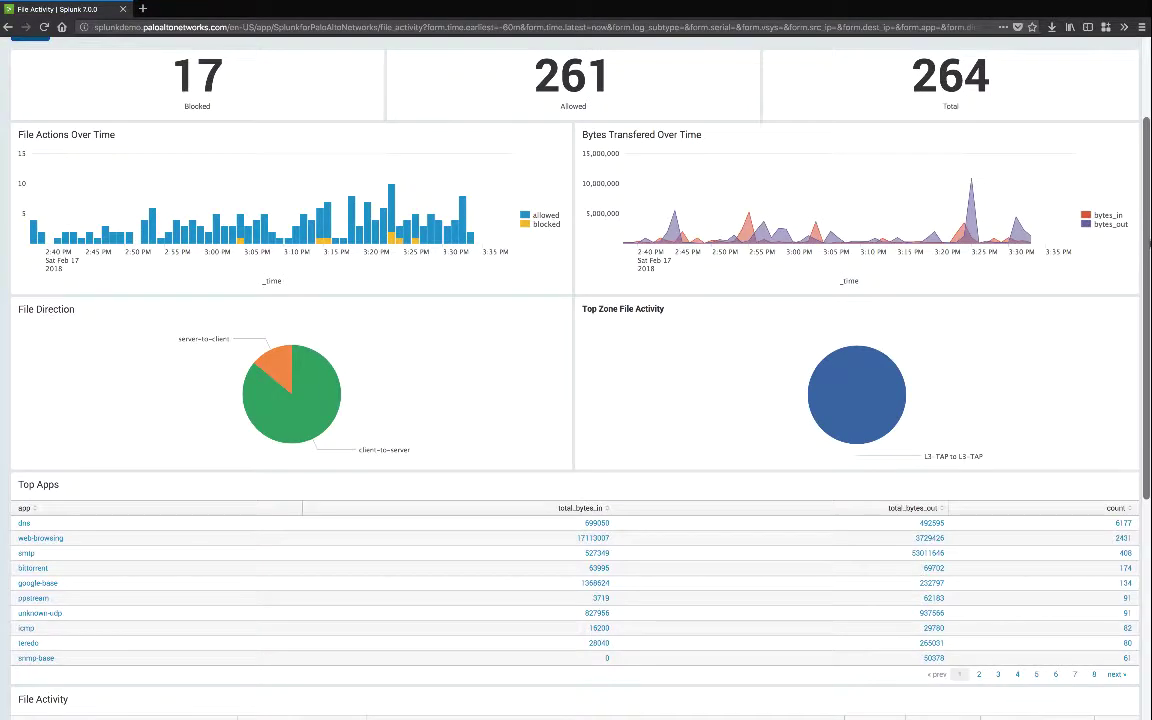
scroll(1149, 243, up, 3)
Step: Switch to the Web Activity dashboard and review its destination and hostname panels
click(115, 64)
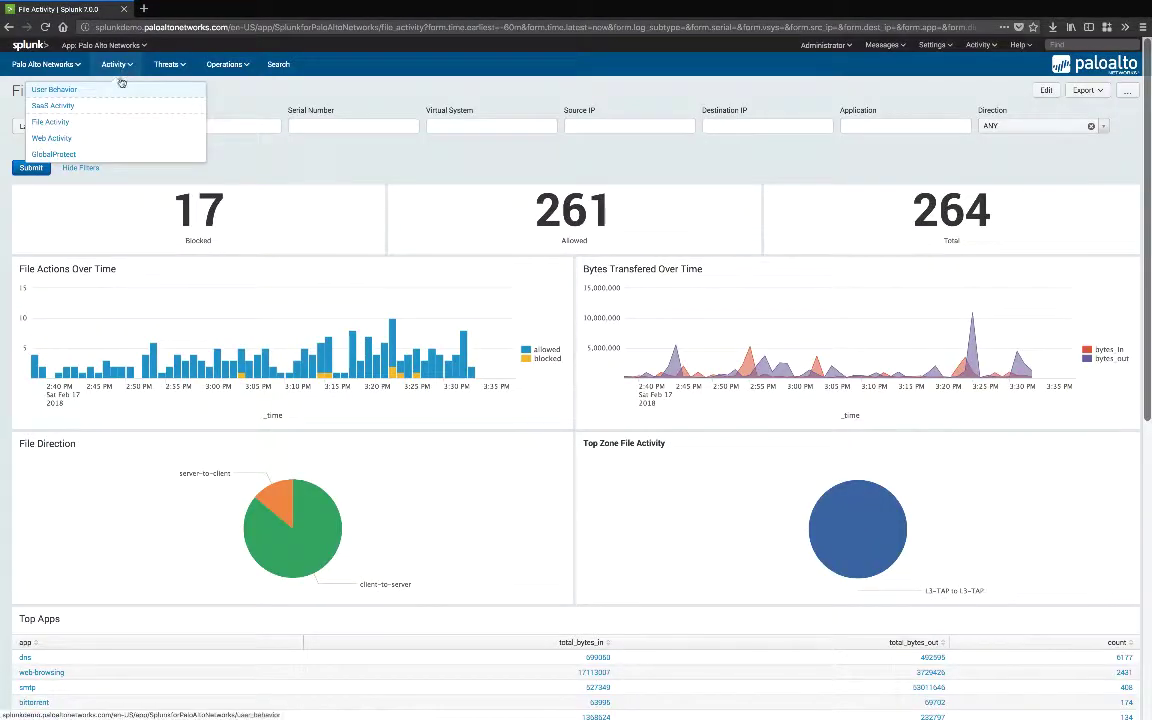
click(110, 140)
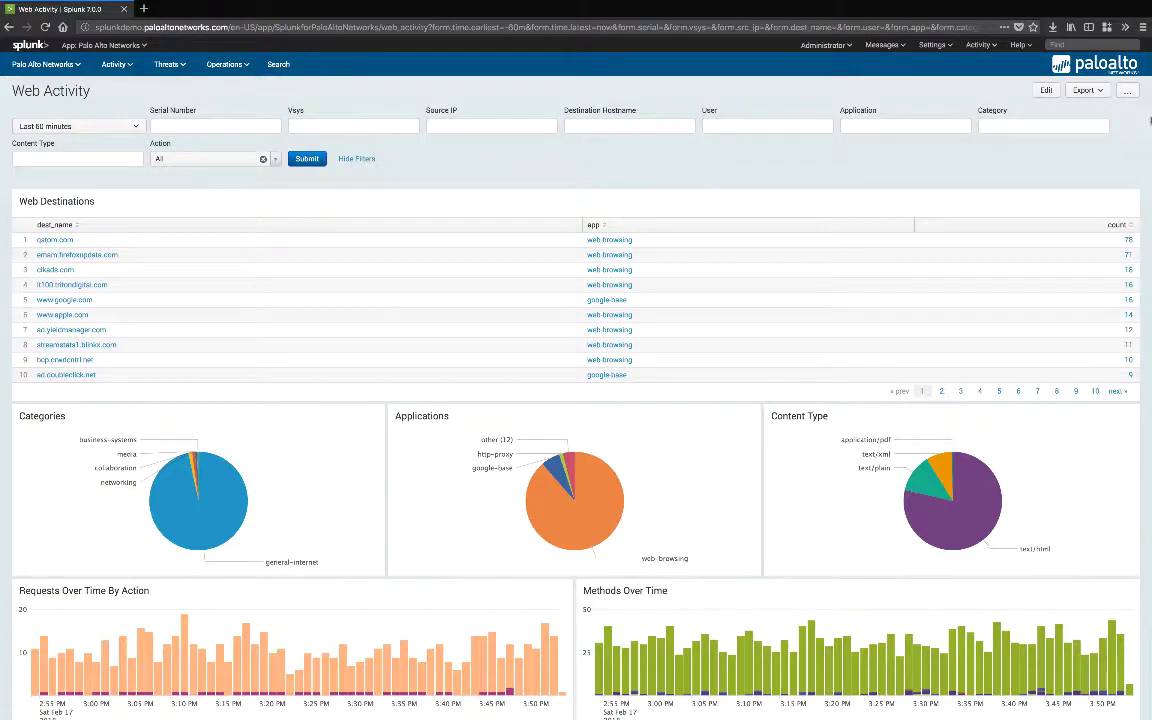
scroll(1149, 120, down, 5)
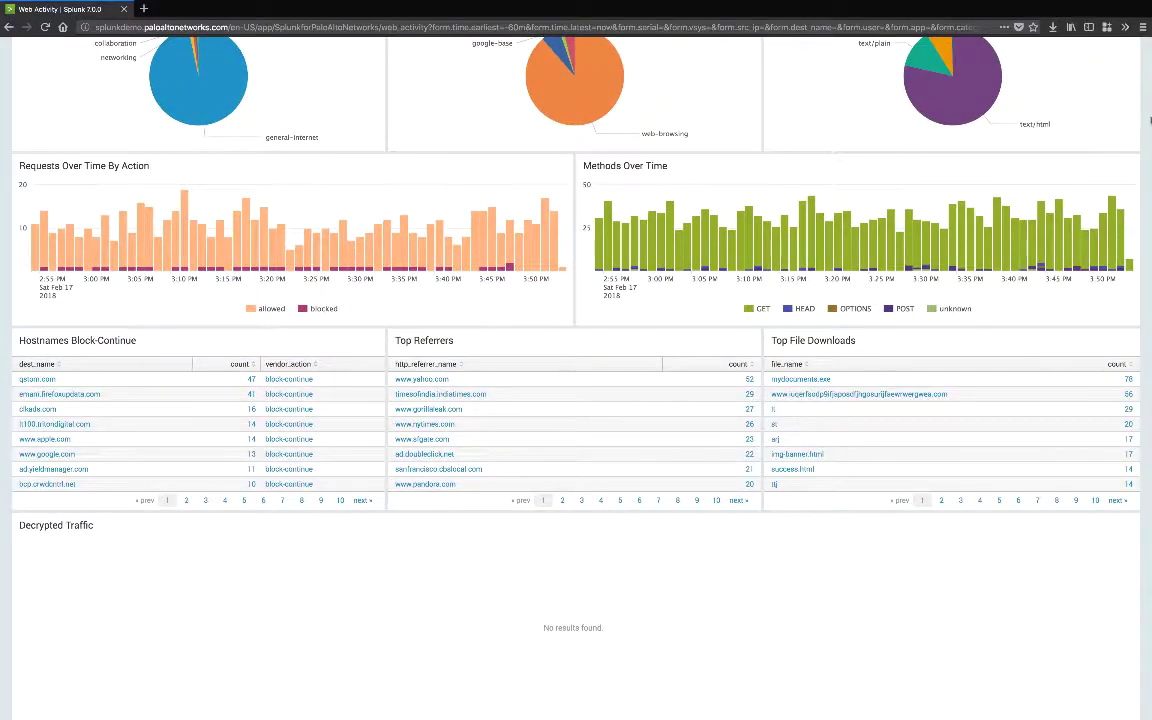
scroll(1150, 120, up, 5)
Step: Open Threats > All Incidents to view correlated incident counts and WildFire charts
click(164, 64)
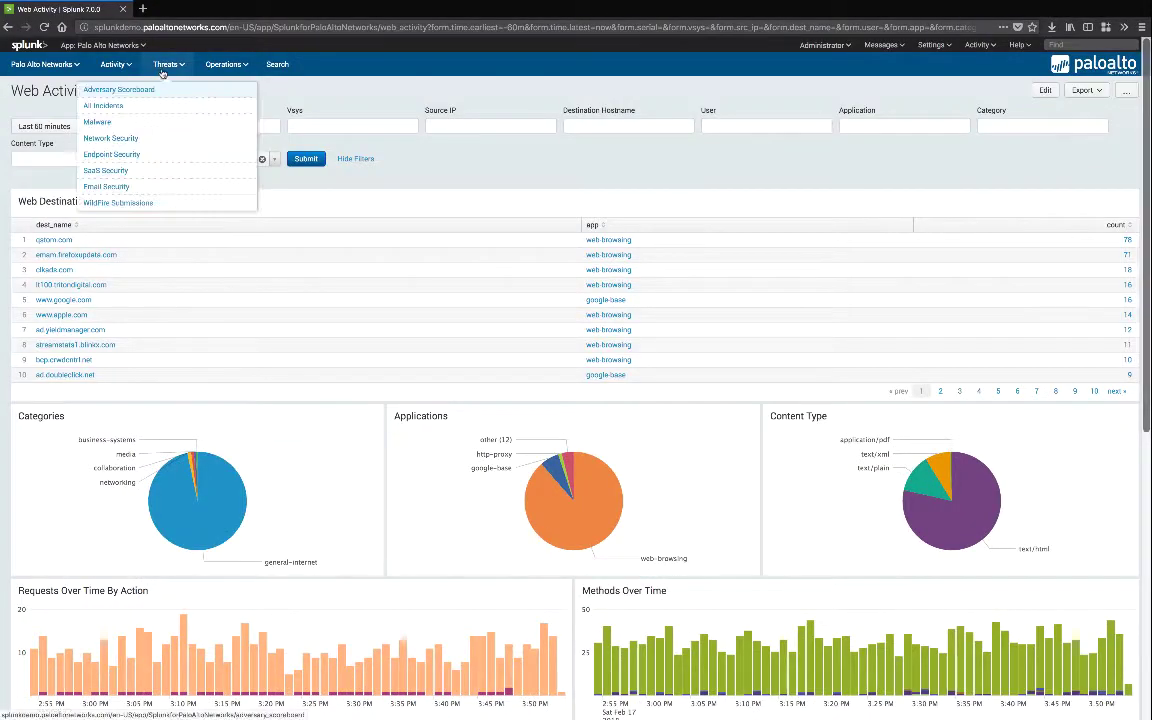
click(164, 105)
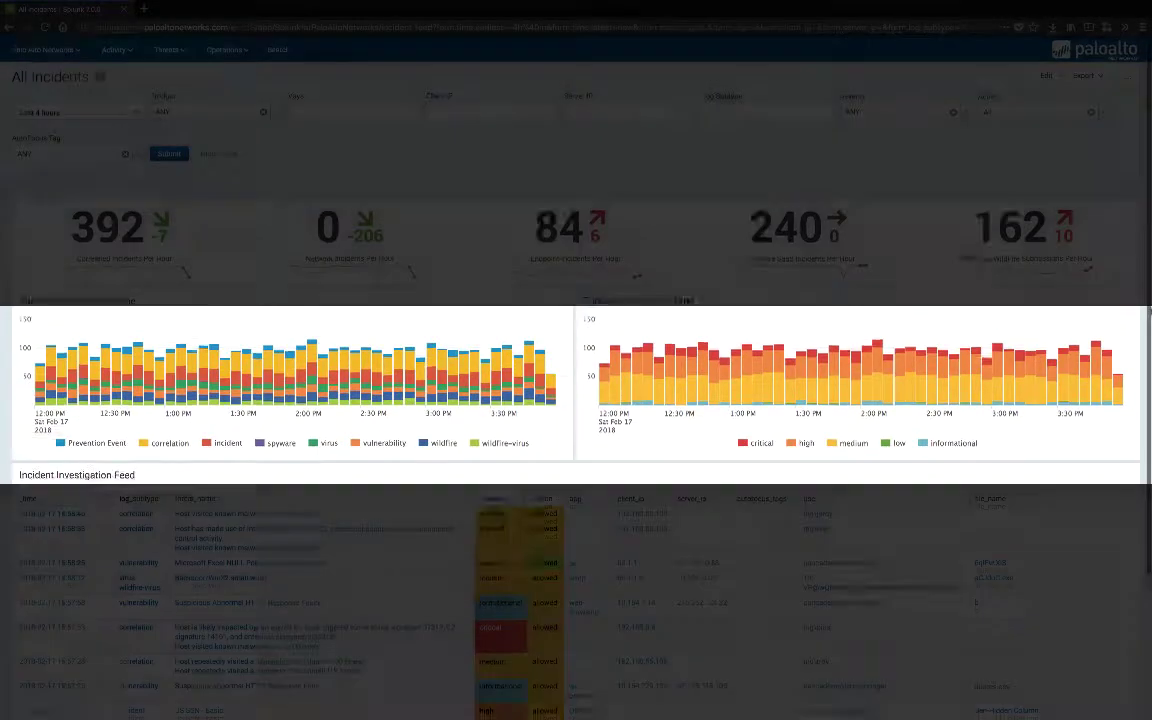
Step: Sort the incident feed by severity, by action with dropped first, then by AutoFocus tags
scroll(576, 400, down, 3)
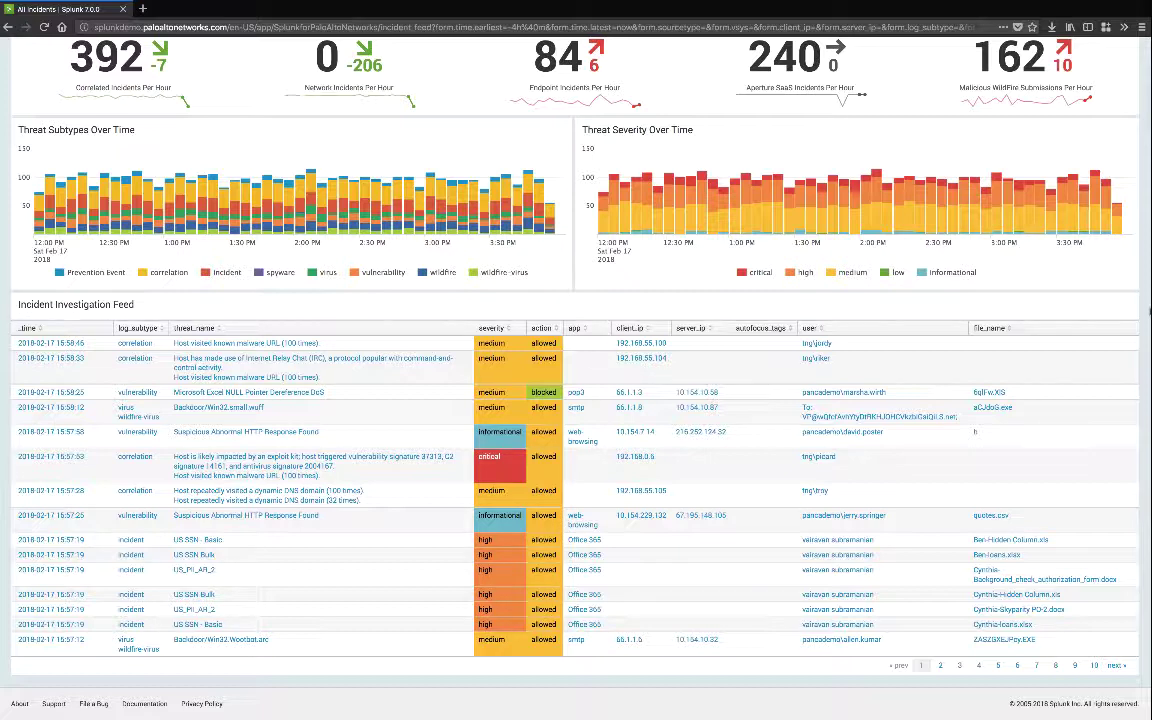
click(491, 328)
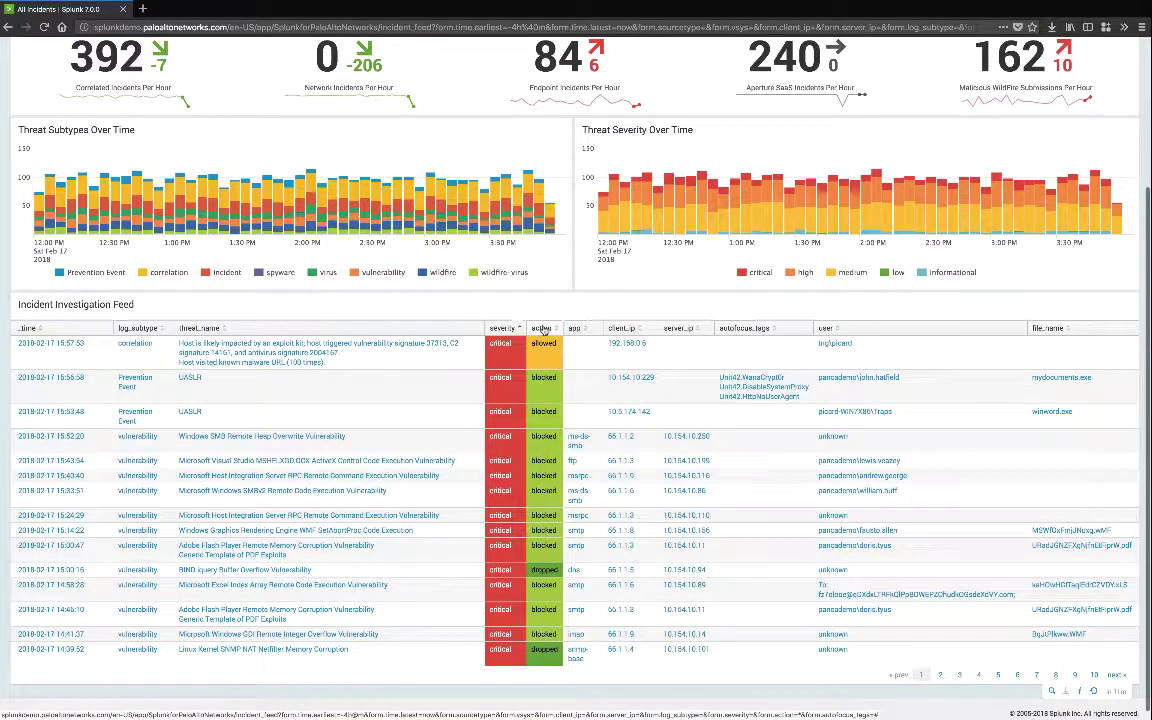
click(540, 328)
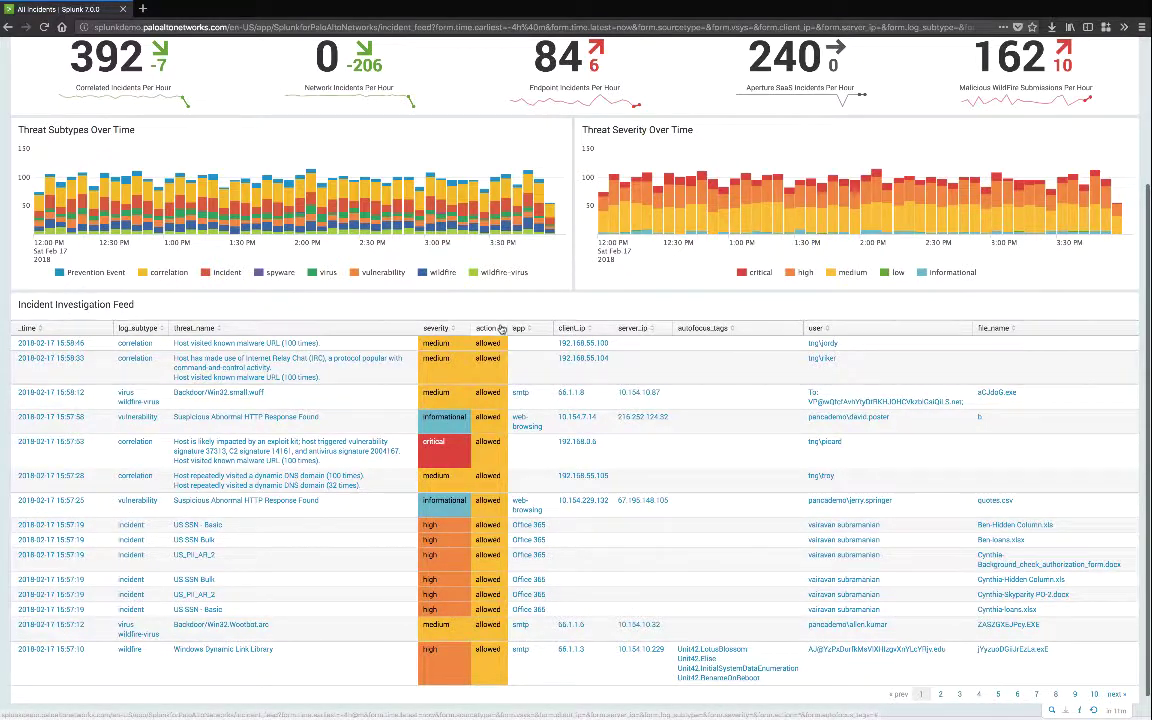
click(540, 328)
scroll(522, 330, up, 1)
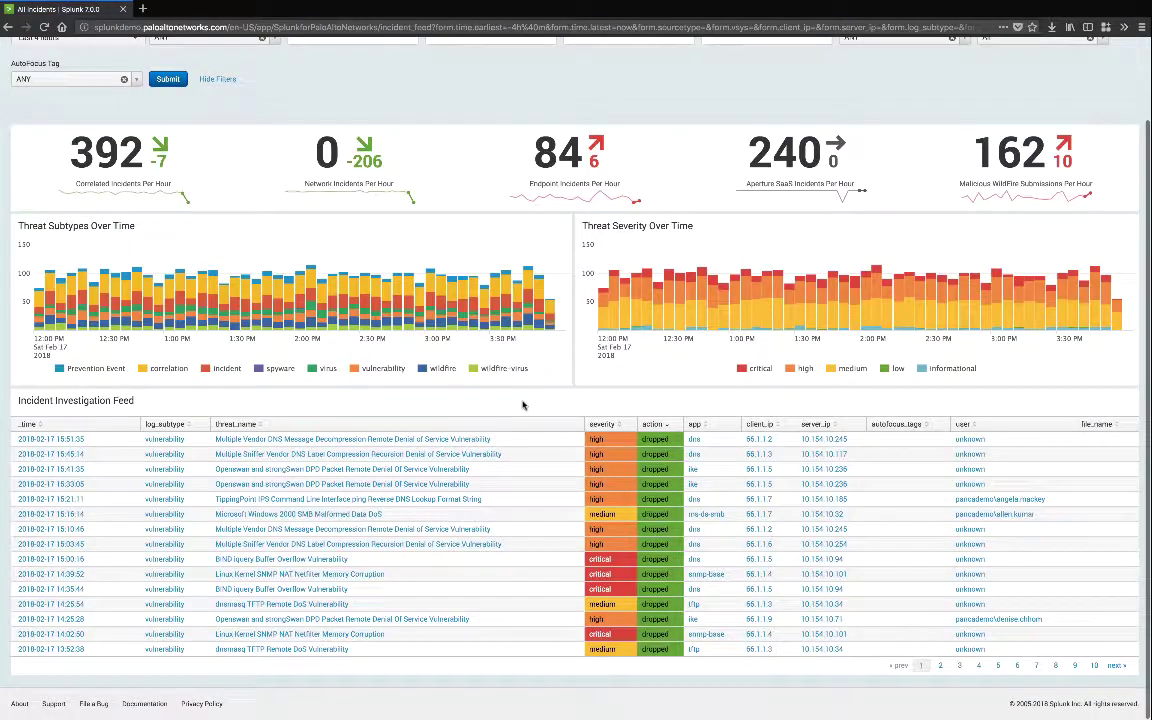
click(886, 425)
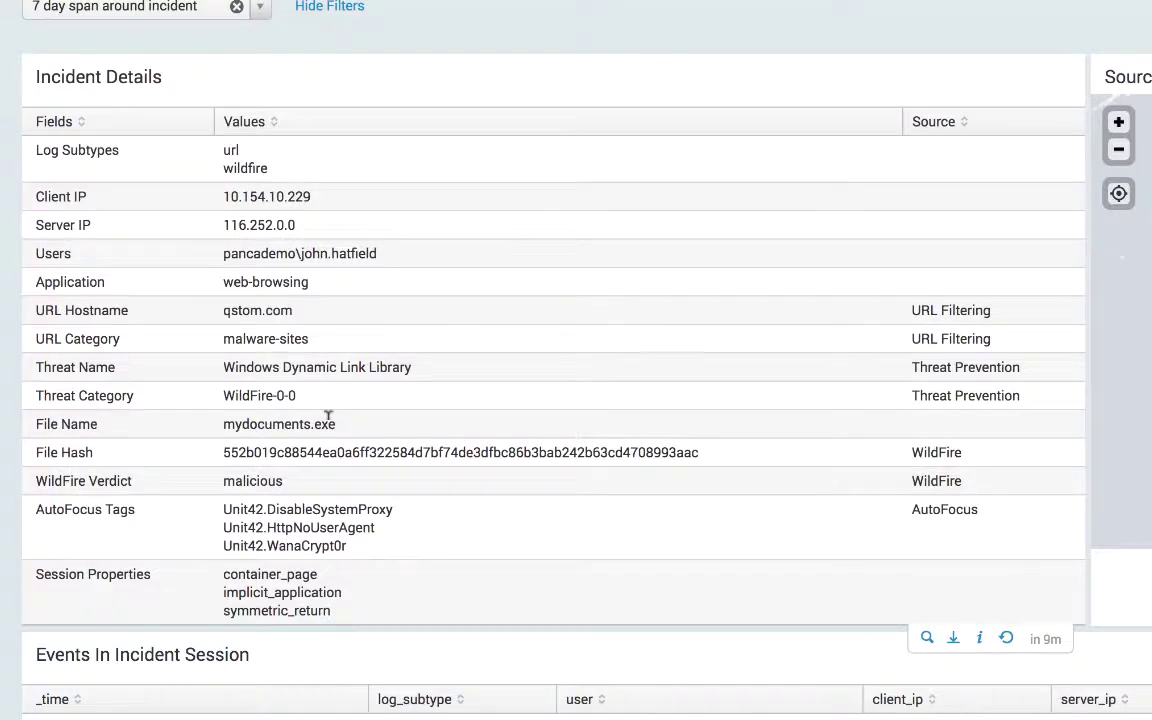
scroll(328, 415, down, 1)
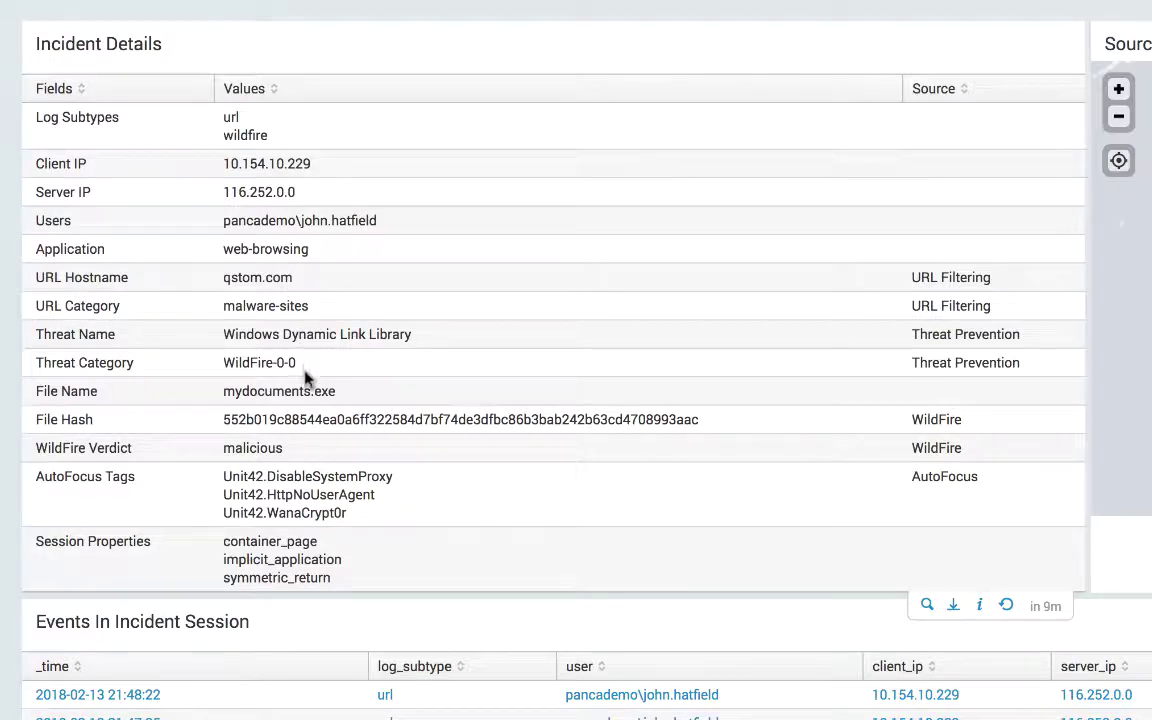
scroll(295, 407, down, 1)
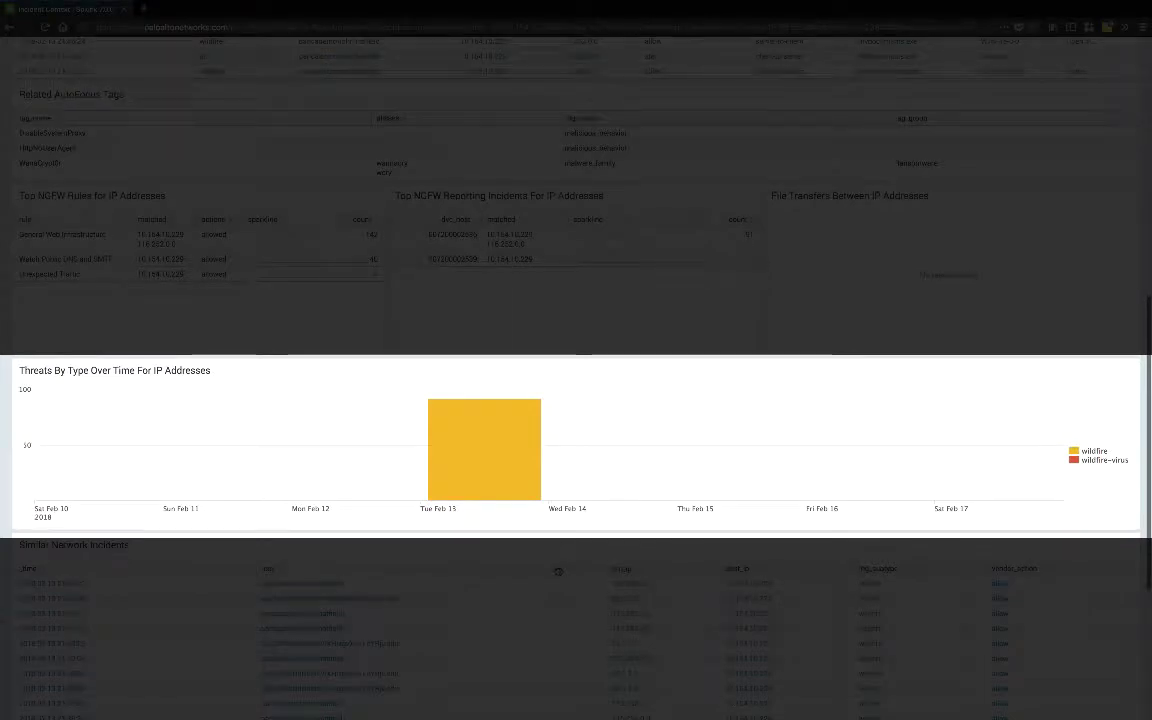
scroll(558, 571, down, 2)
scroll(558, 571, down, 1)
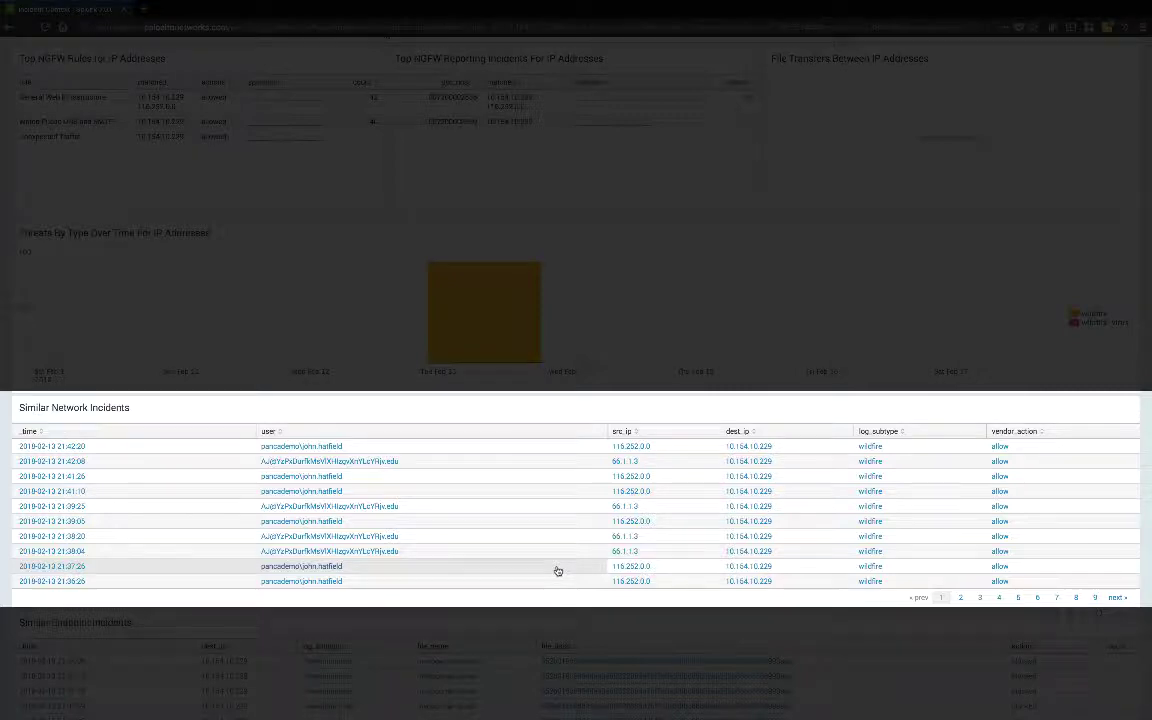
scroll(558, 571, down, 3)
scroll(558, 571, down, 1)
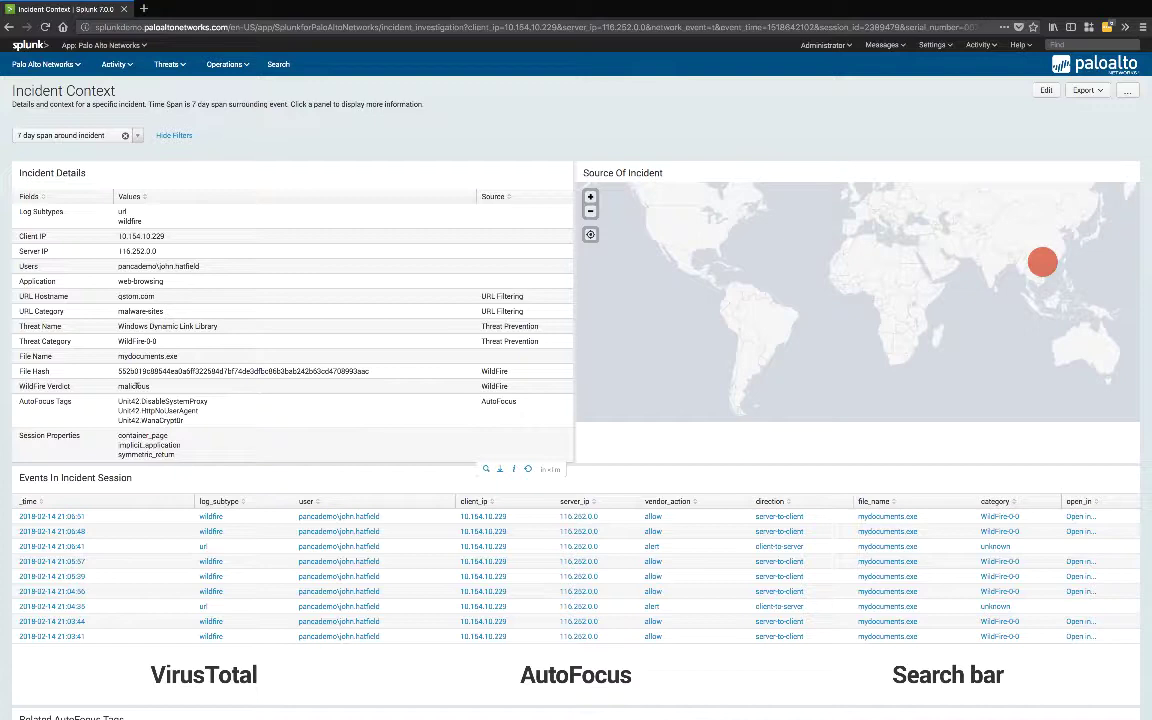
Step: Scroll down to the Events In Incident Session pivots for the mydocuments.exe hash
scroll(283, 388, down, 1)
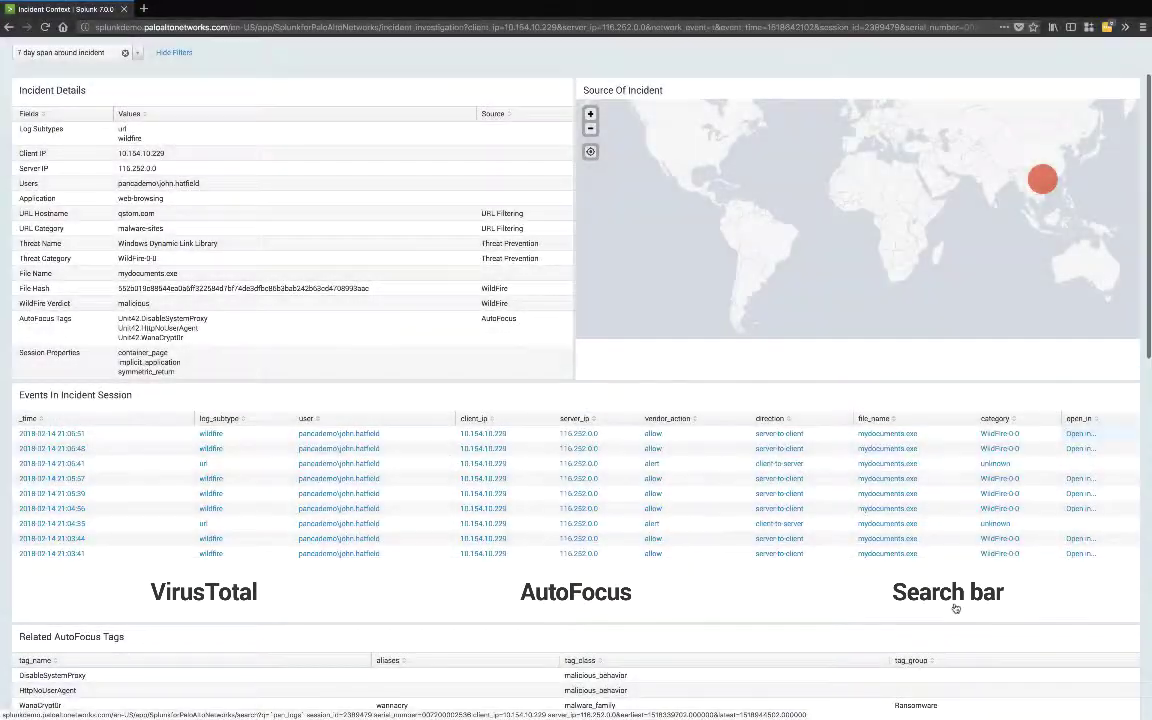
scroll(955, 607, down, 1)
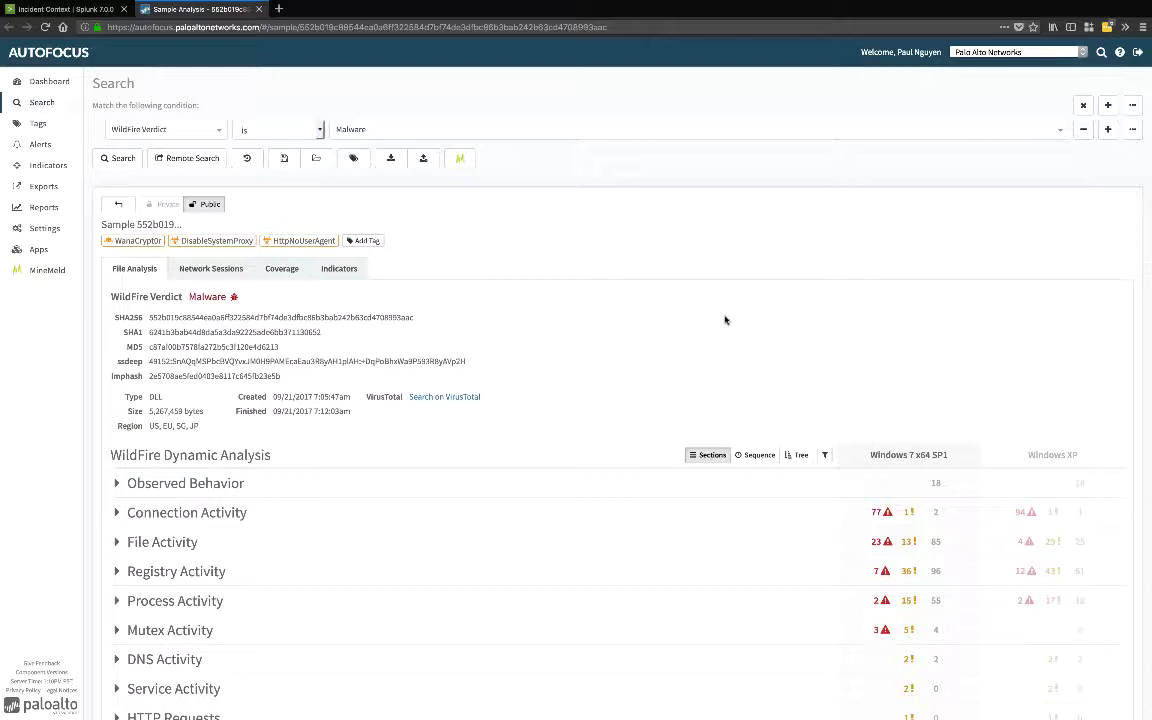
Step: Expand DNS Activity under WildFire Dynamic Analysis to list the sample's queried domains
scroll(710, 350, down, 2)
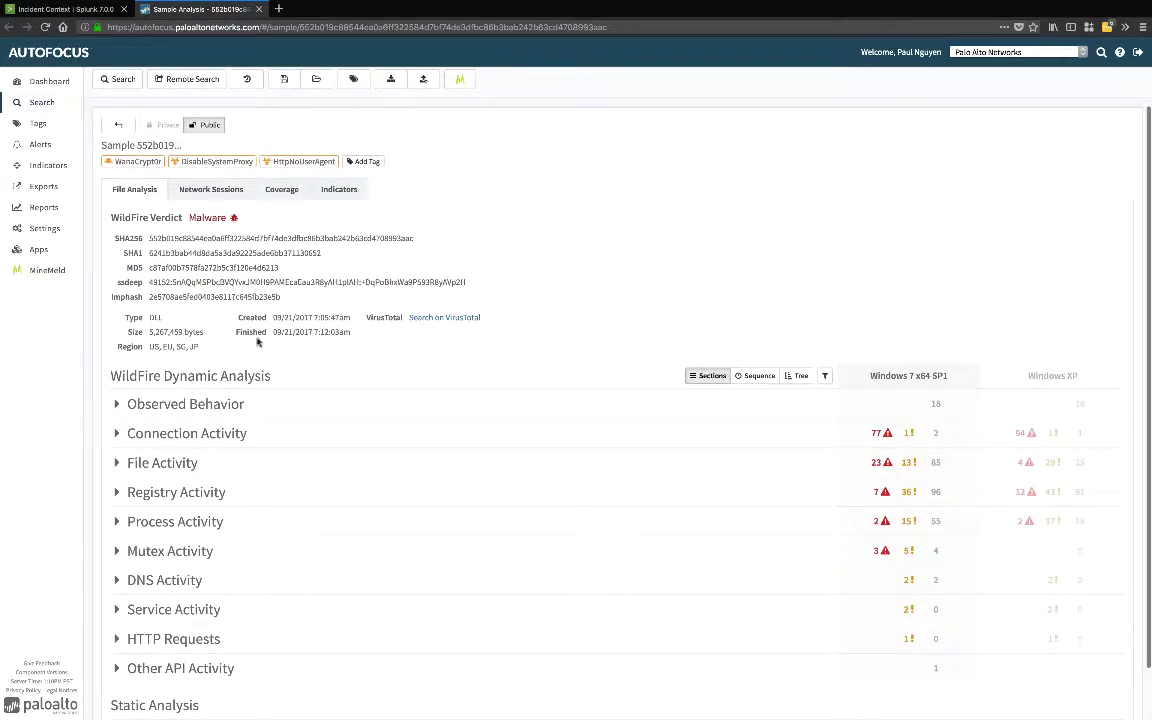
scroll(267, 442, down, 1)
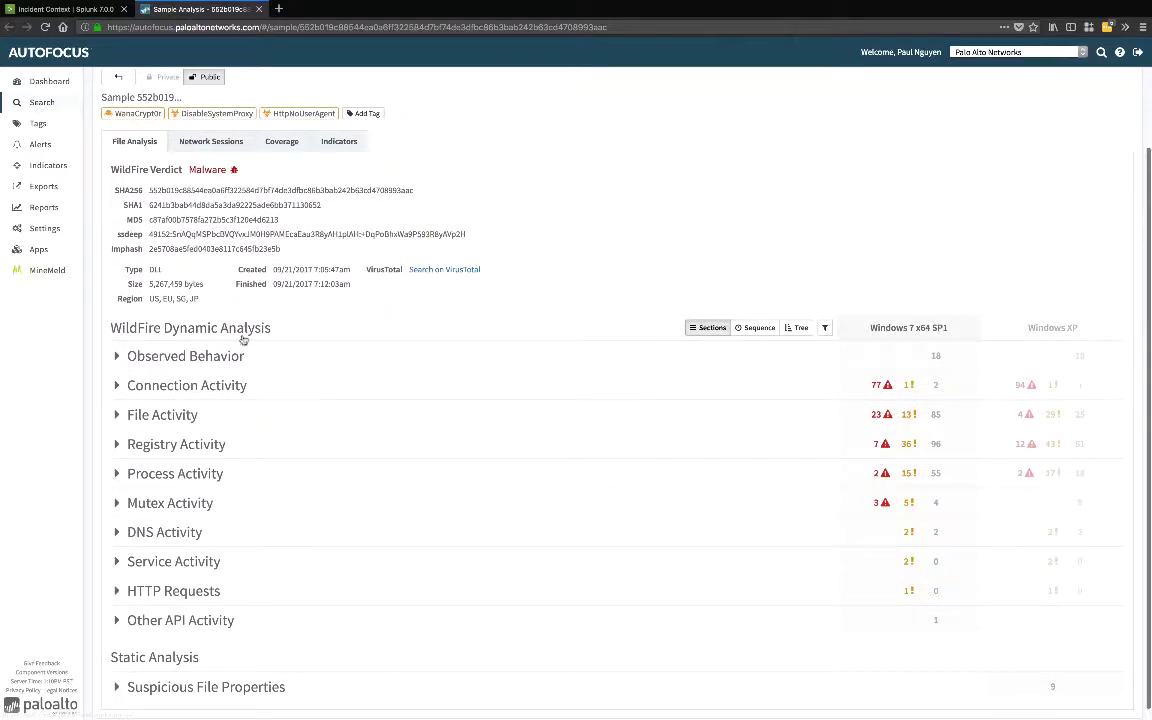
scroll(235, 410, down, 1)
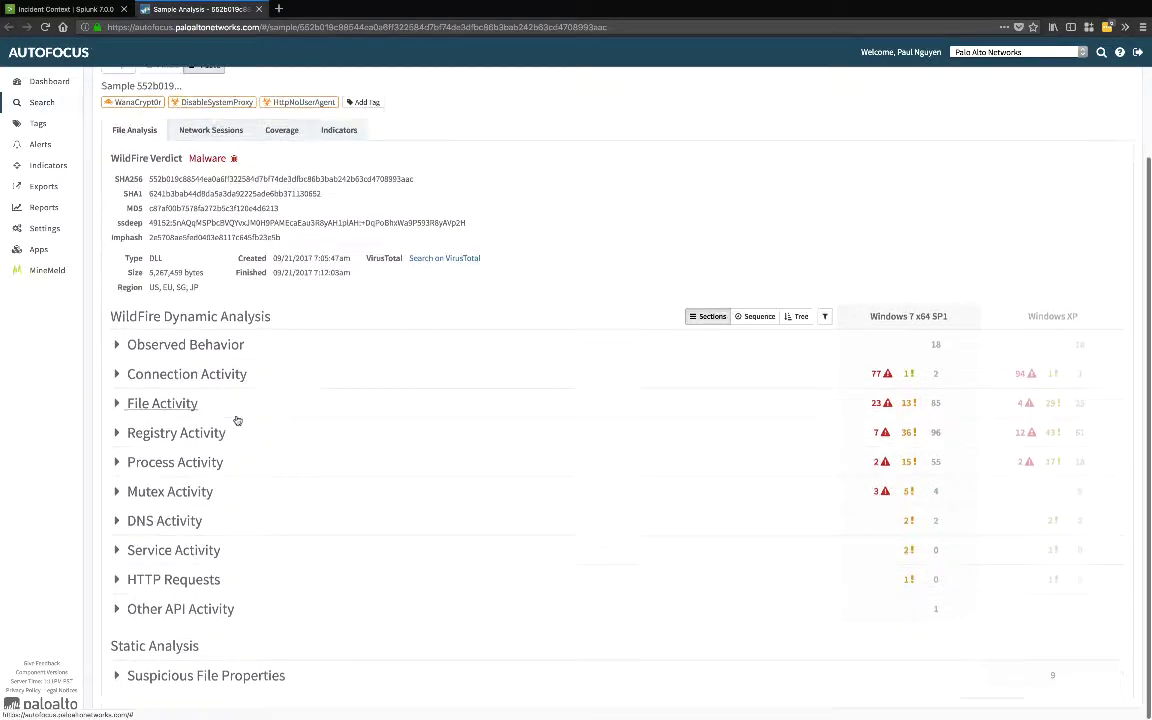
click(116, 403)
click(117, 403)
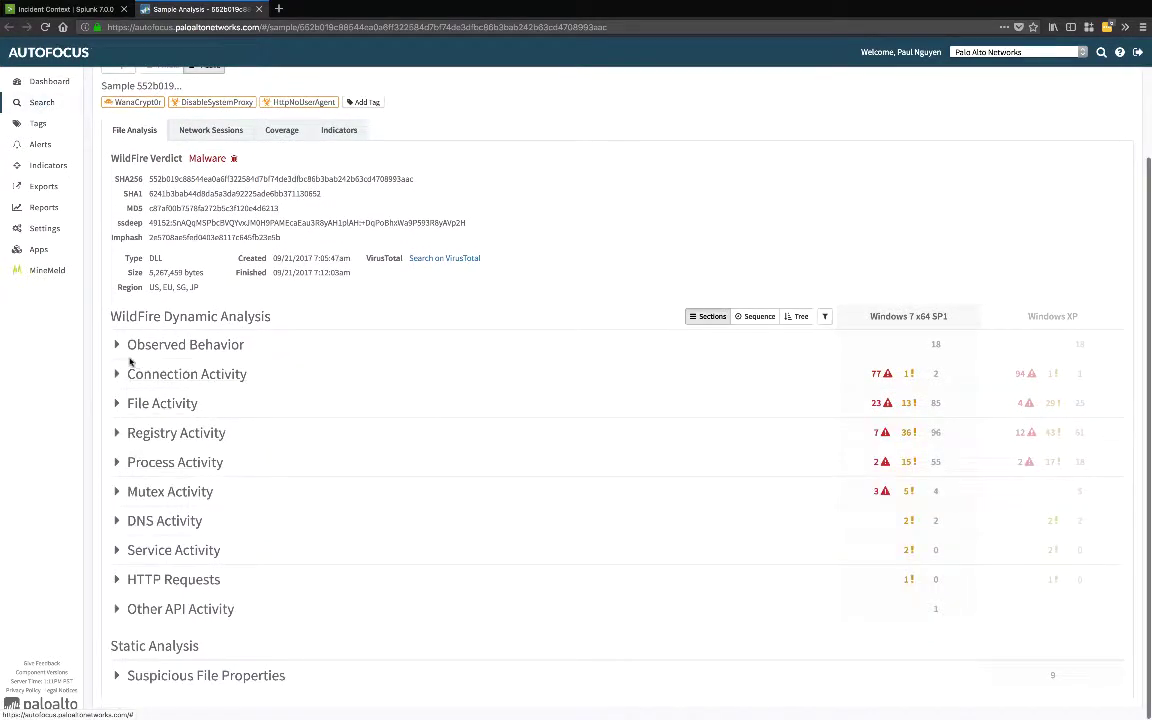
click(170, 520)
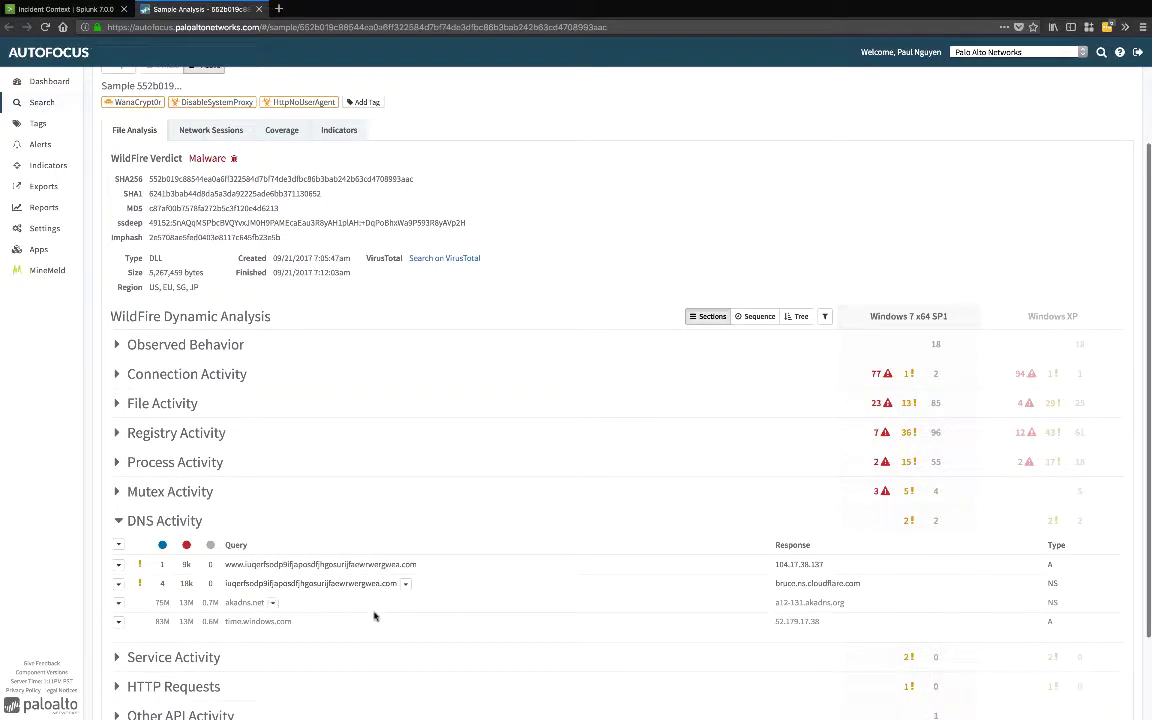
scroll(373, 617, down, 2)
scroll(375, 617, up, 5)
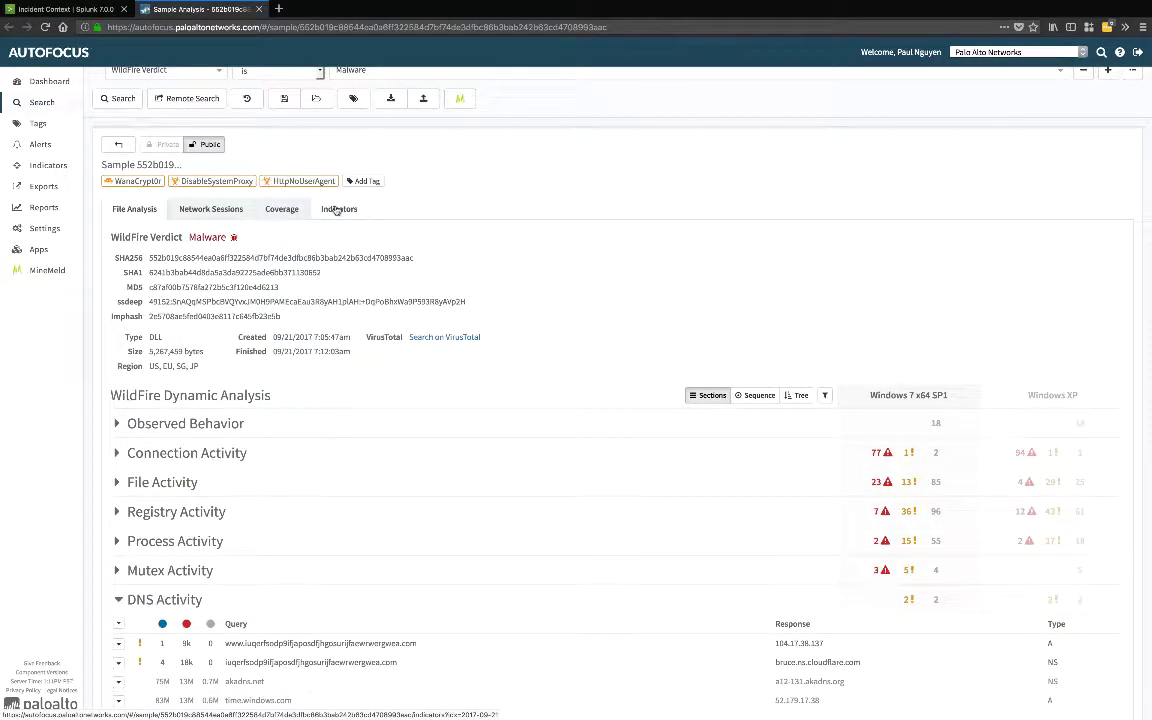
Step: Open the sample's Indicators and expand the Domain list showing its two gibberish domains
click(338, 208)
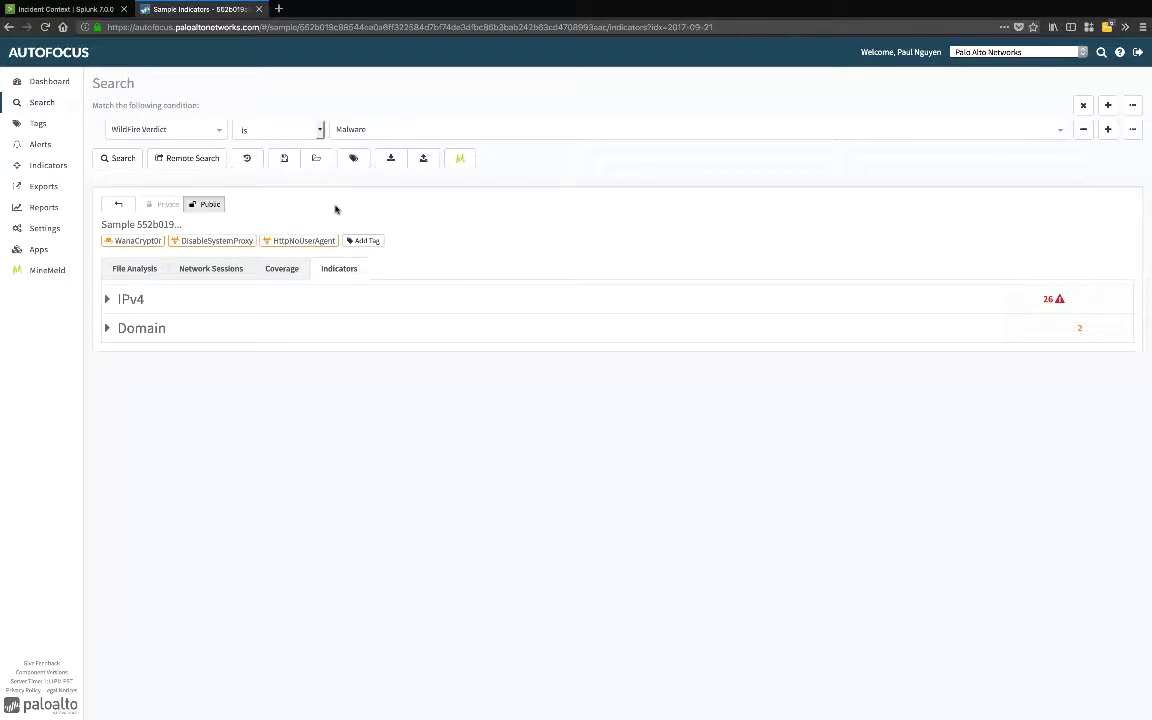
click(124, 300)
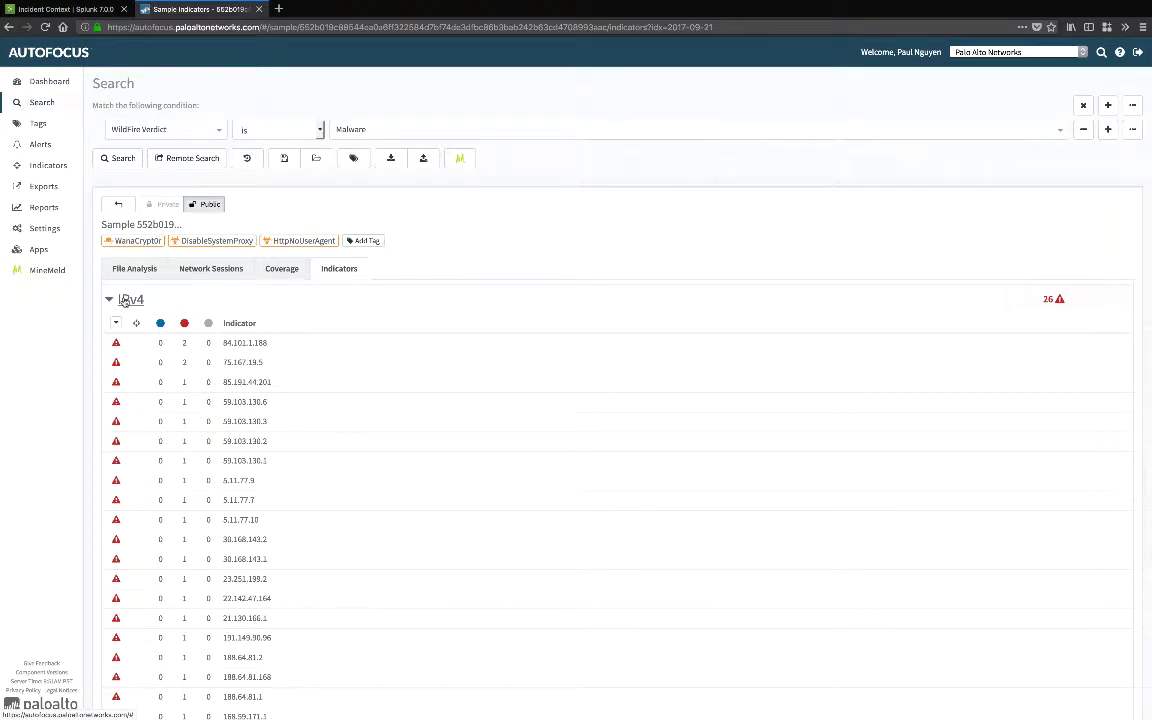
click(124, 300)
click(125, 328)
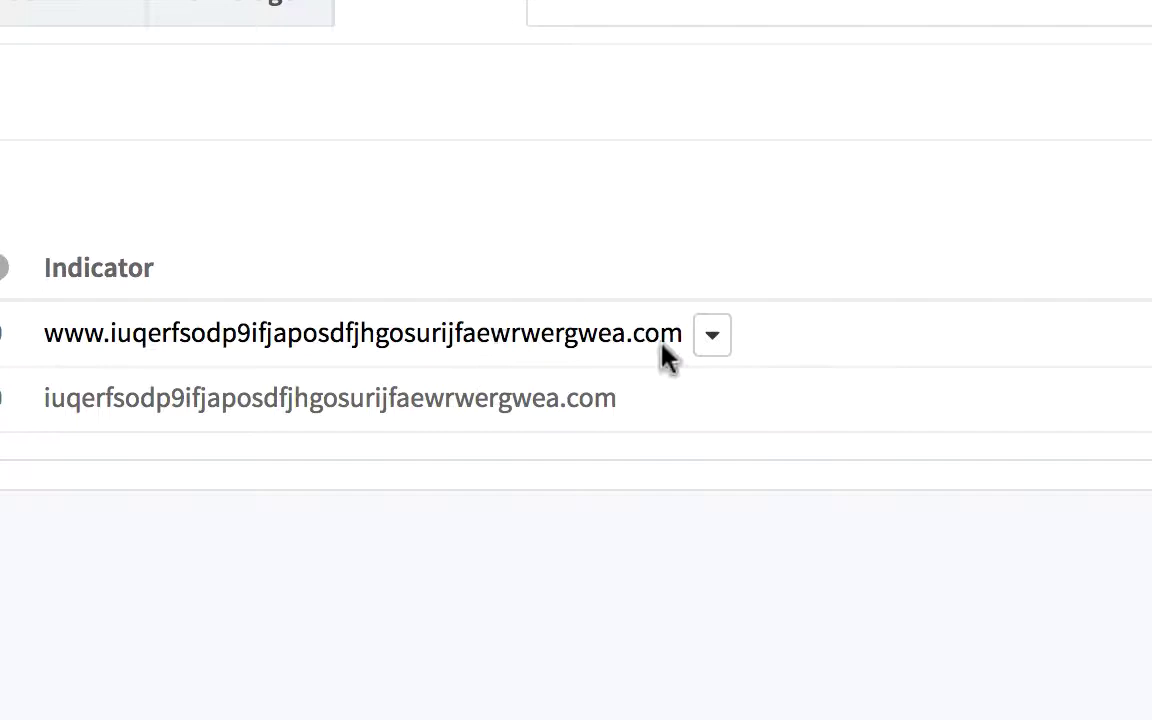
click(712, 336)
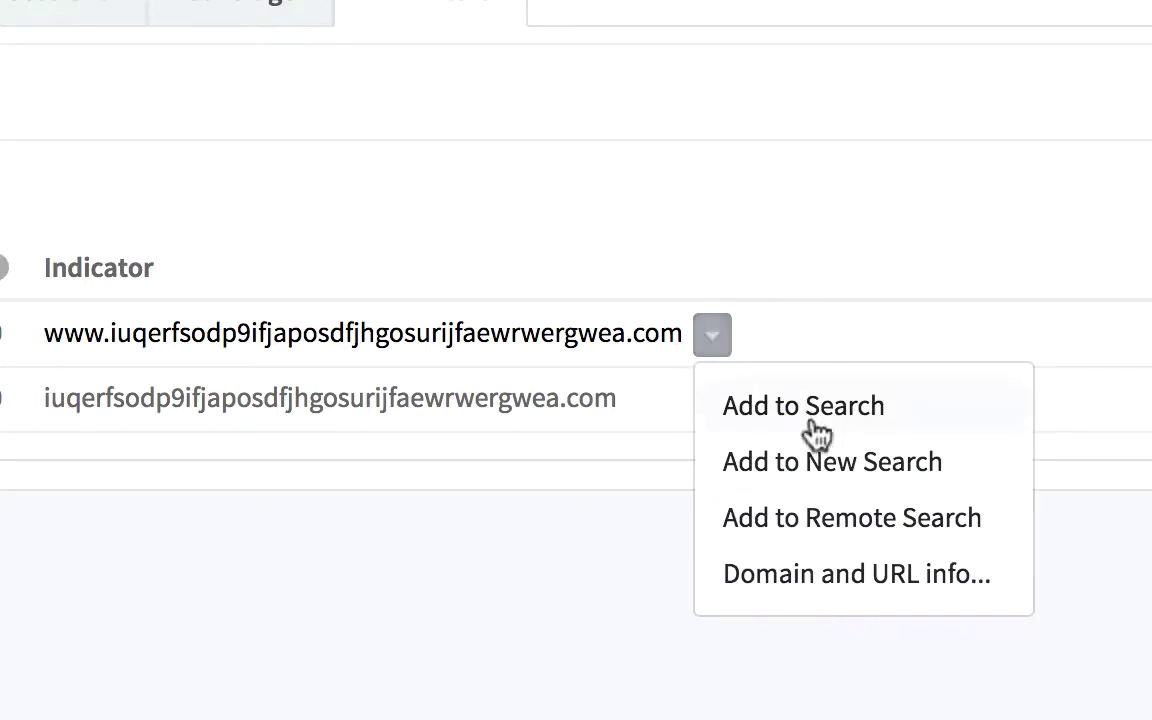
click(882, 500)
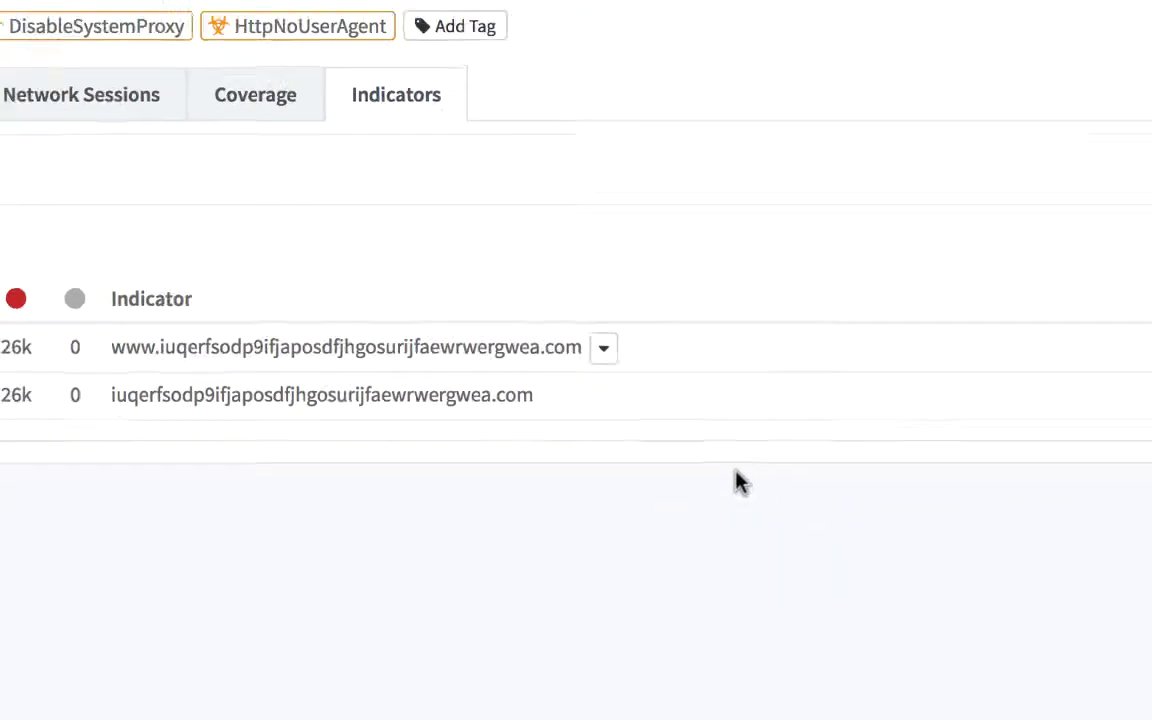
click(192, 157)
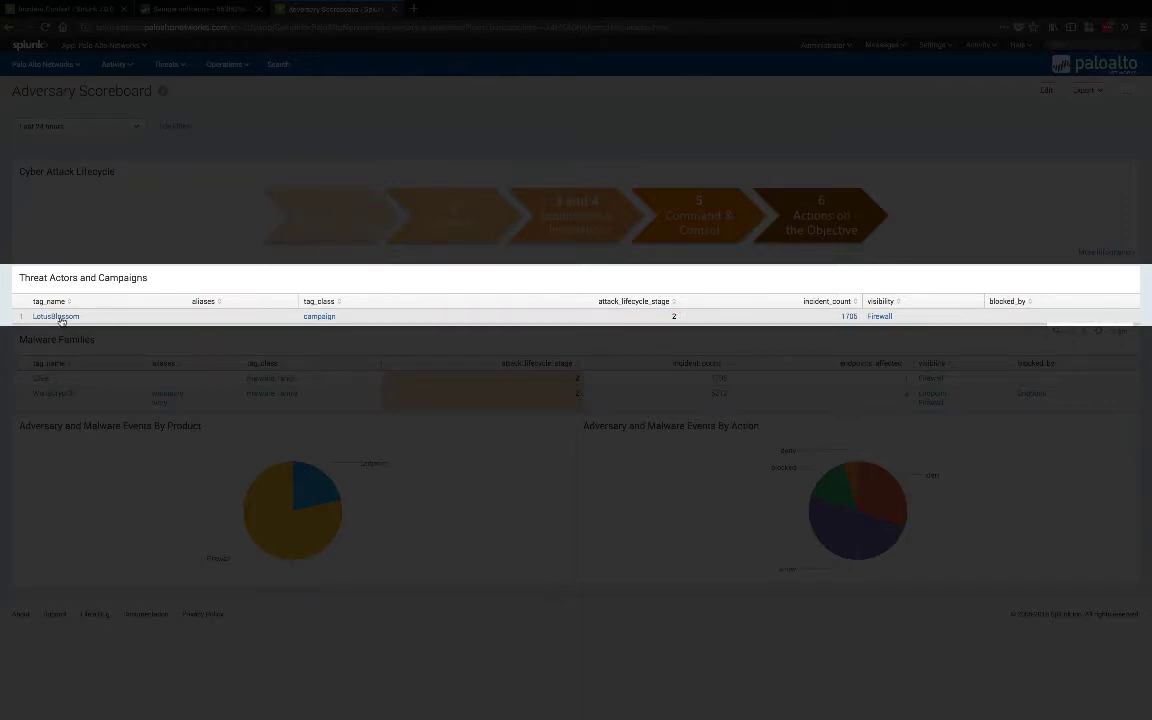
Step: Drill into LotusBlossom campaign incidents and open the incident from client 66.1.1.3
click(62, 317)
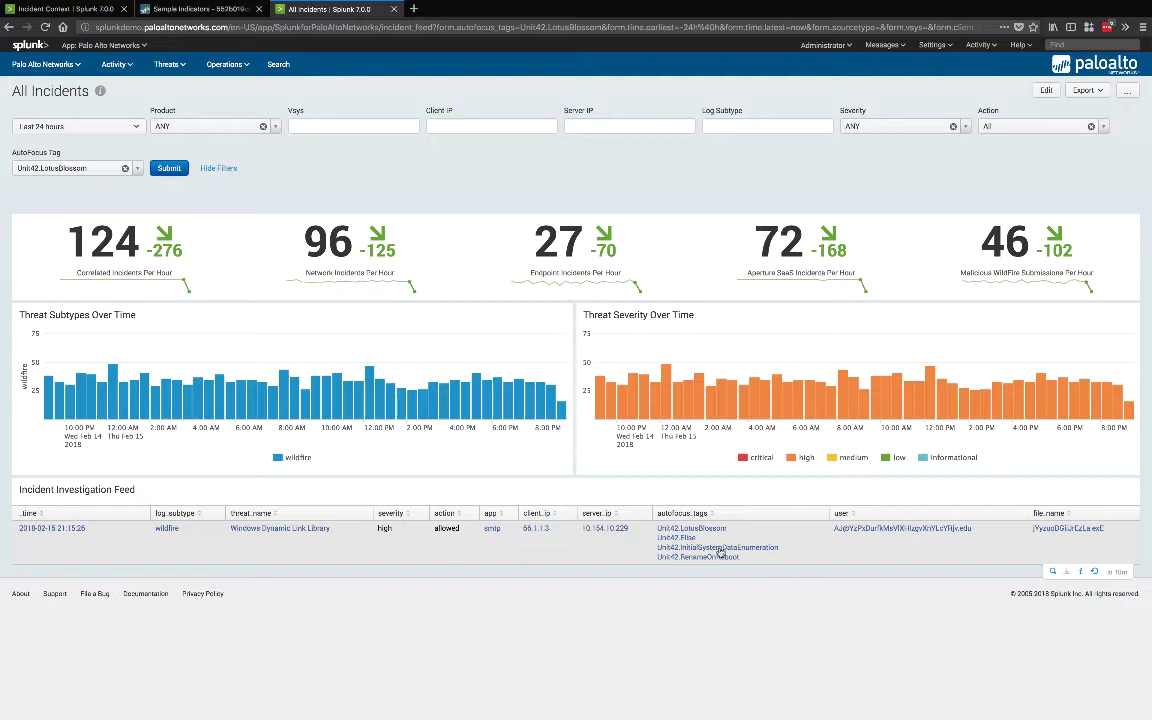
click(875, 545)
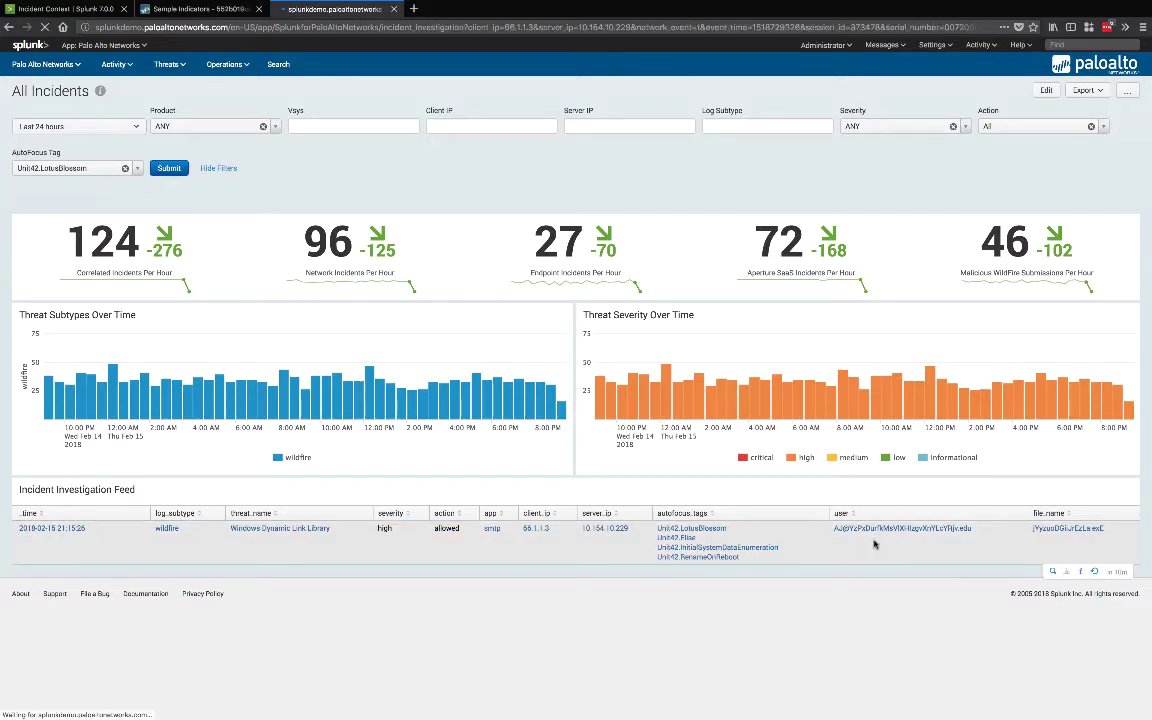